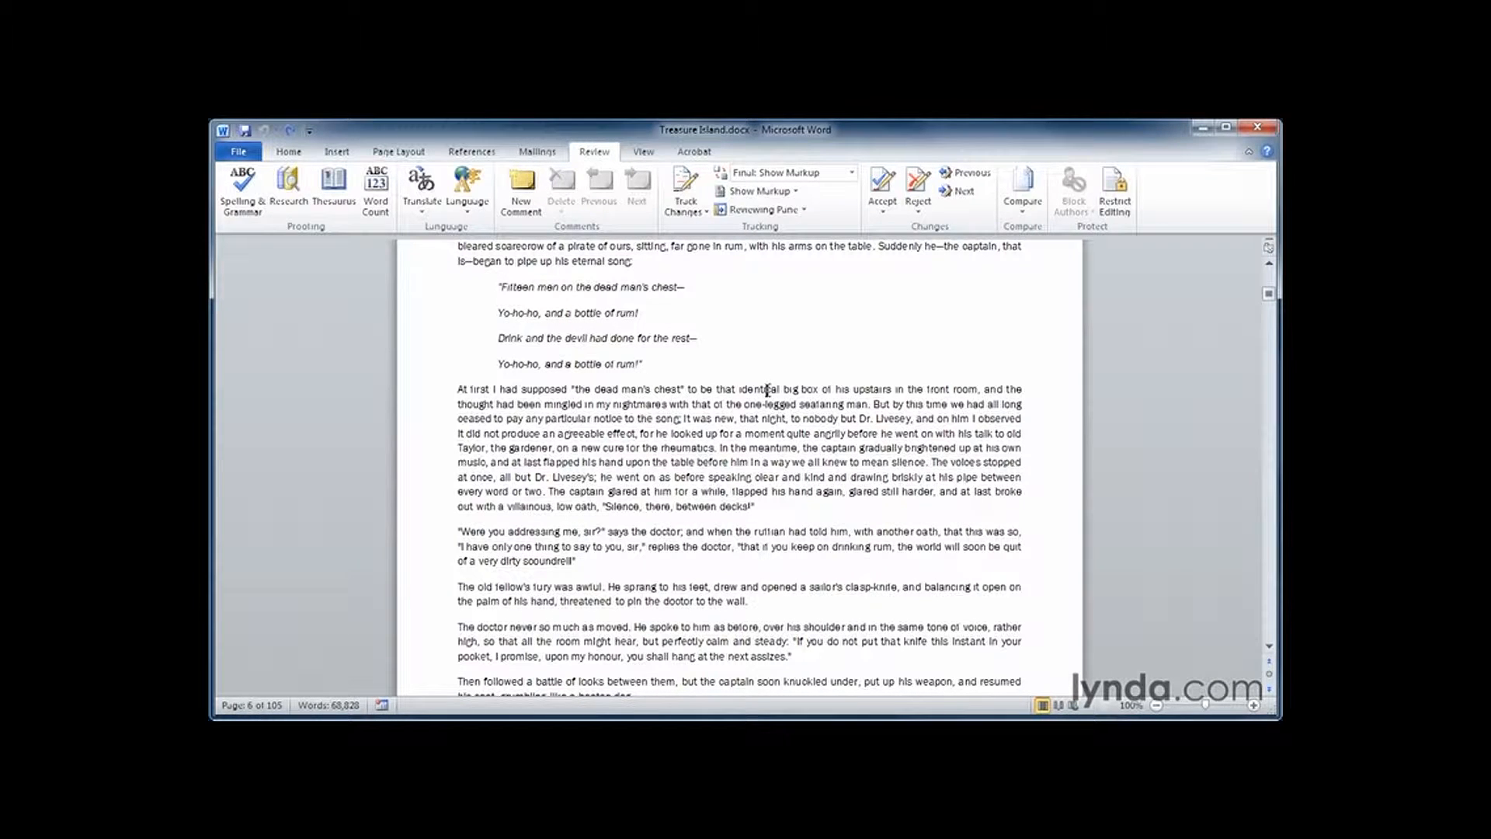
# Turn on Track Changes for the Treasure Island document
pyautogui.scroll(1, 753, 412)
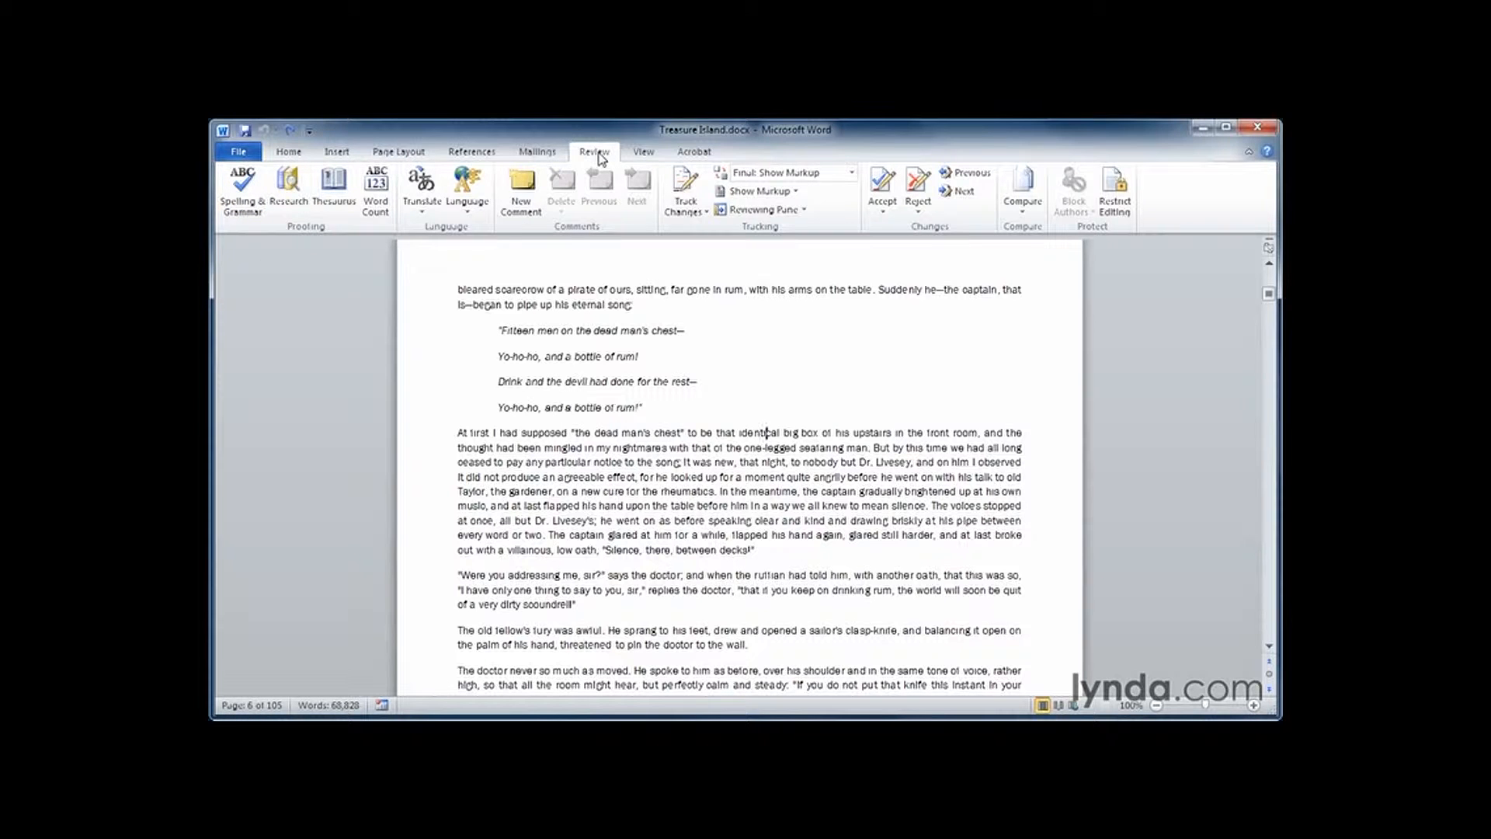
pyautogui.click(684, 181)
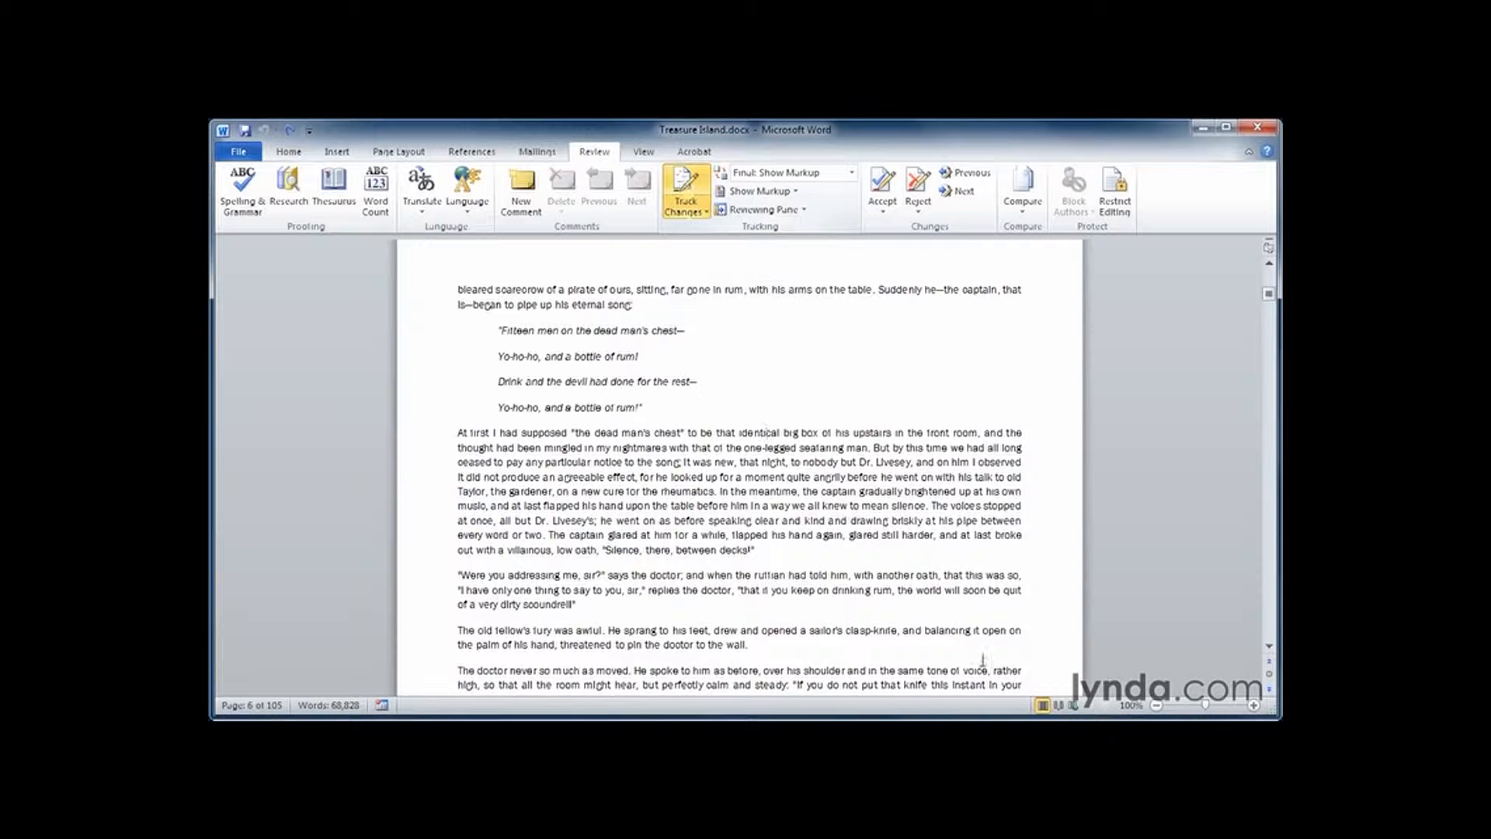
pyautogui.click(704, 212)
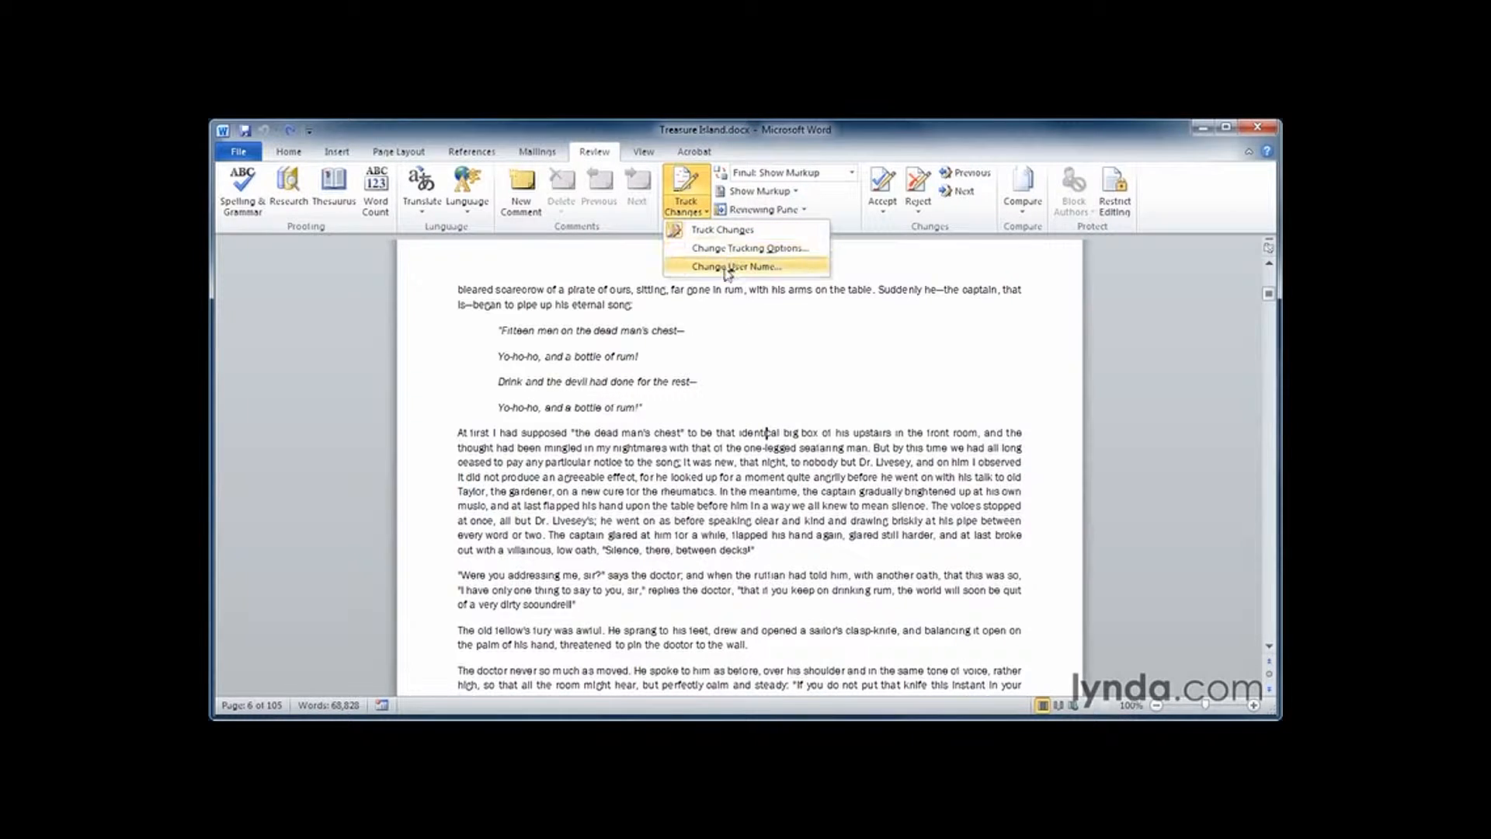
pyautogui.click(714, 230)
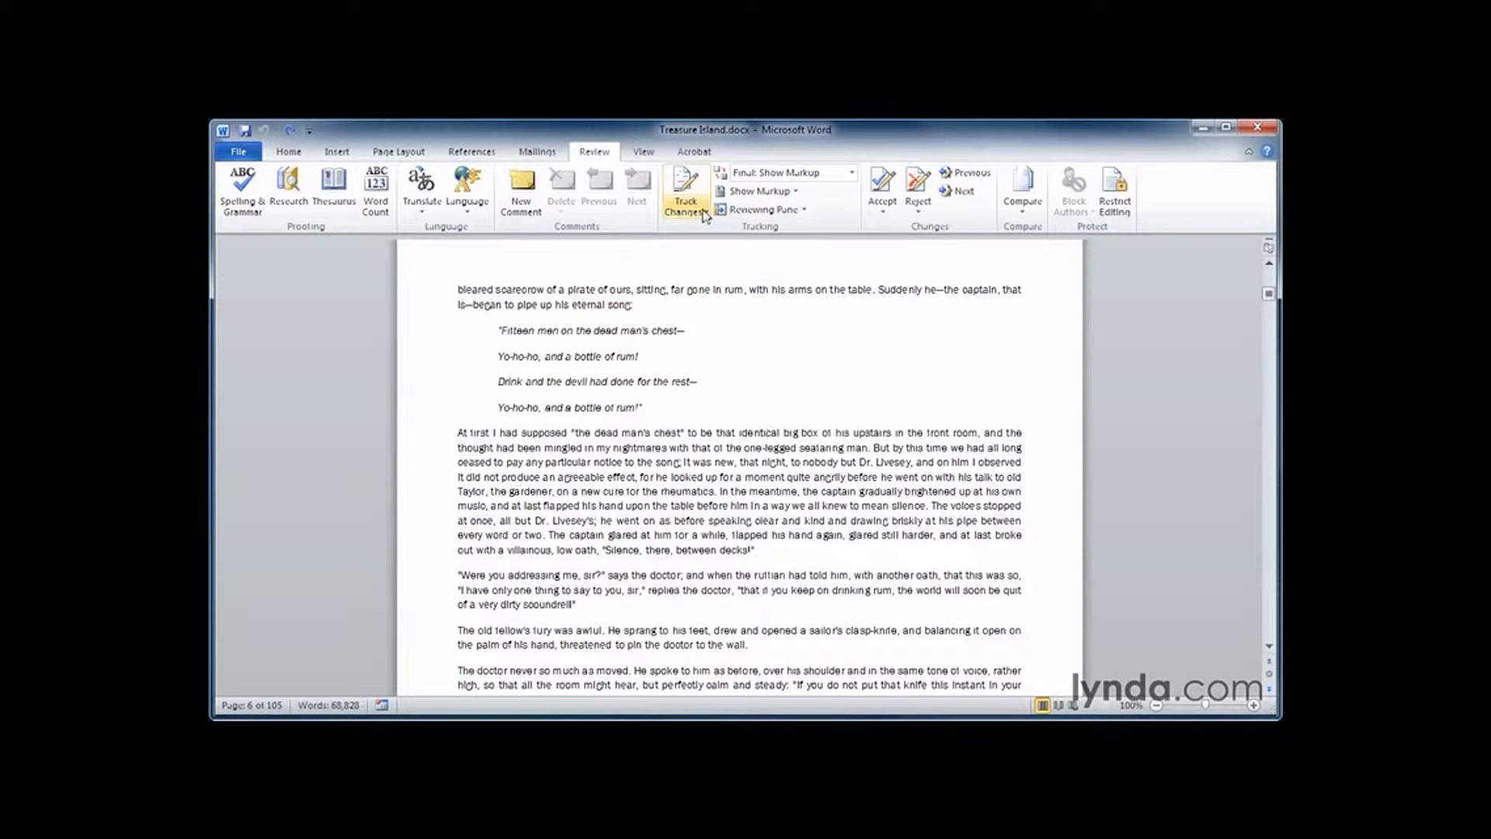
pyautogui.click(687, 181)
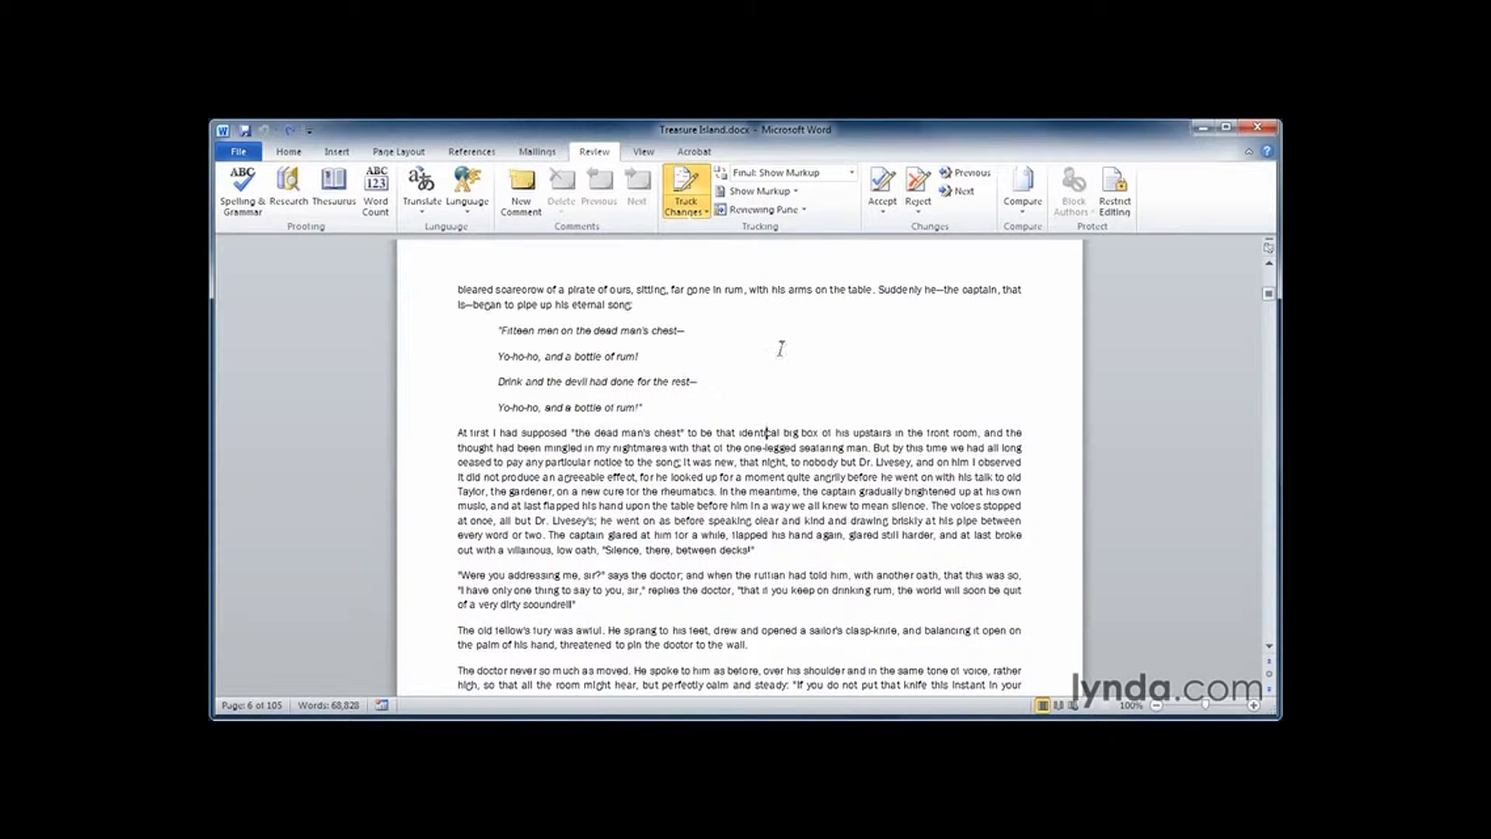
# Replace "rum" with "milk" in both "Yo-ho-ho, and a bottle of rum!" lines of the song as tracked edits
pyautogui.doubleClick(628, 355)
pyautogui.write('milk')
pyautogui.moveTo(653, 355)
pyautogui.doubleClick(626, 407)
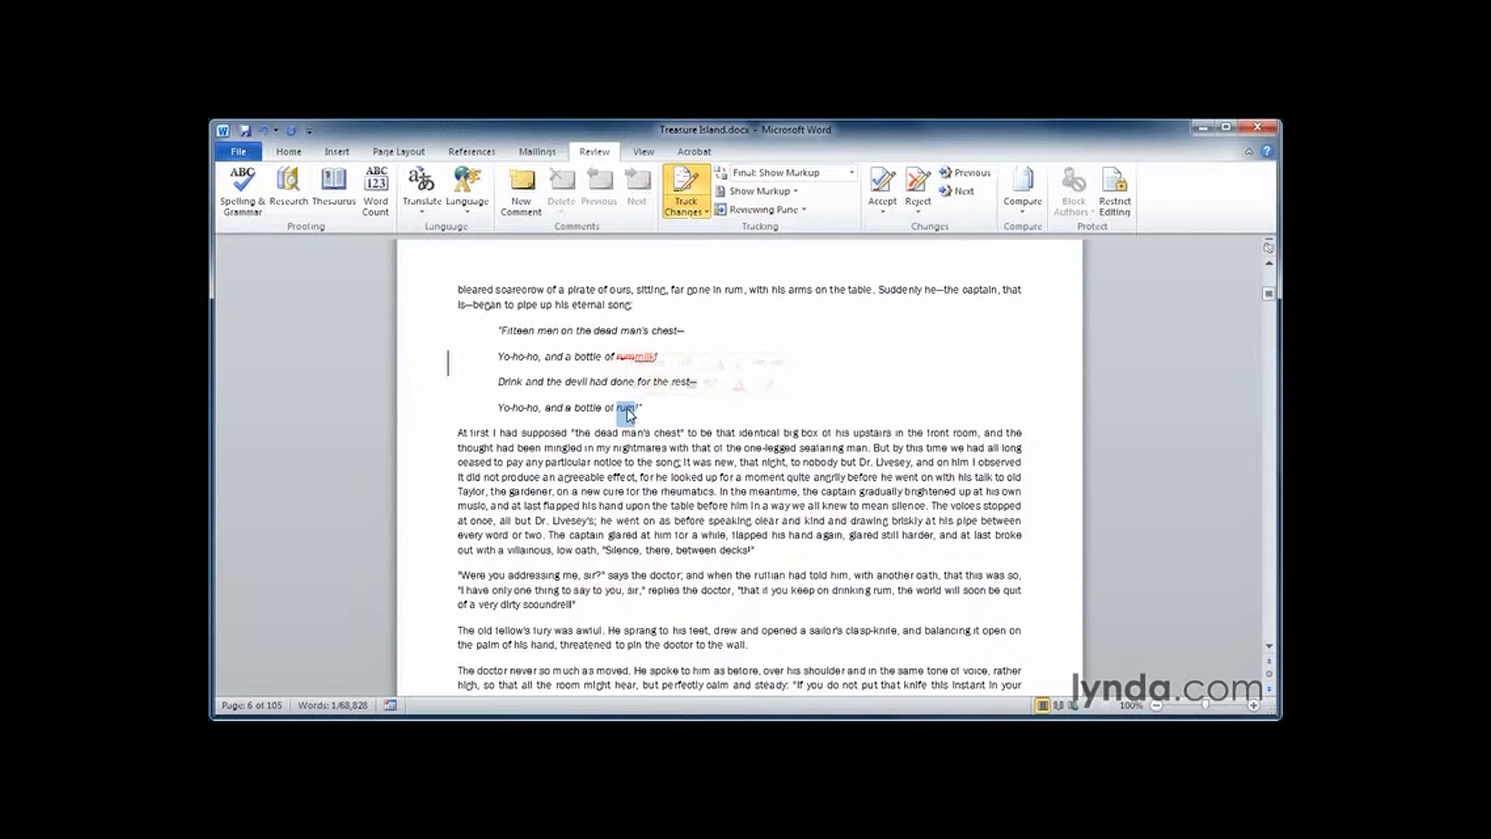
pyautogui.write('milk')
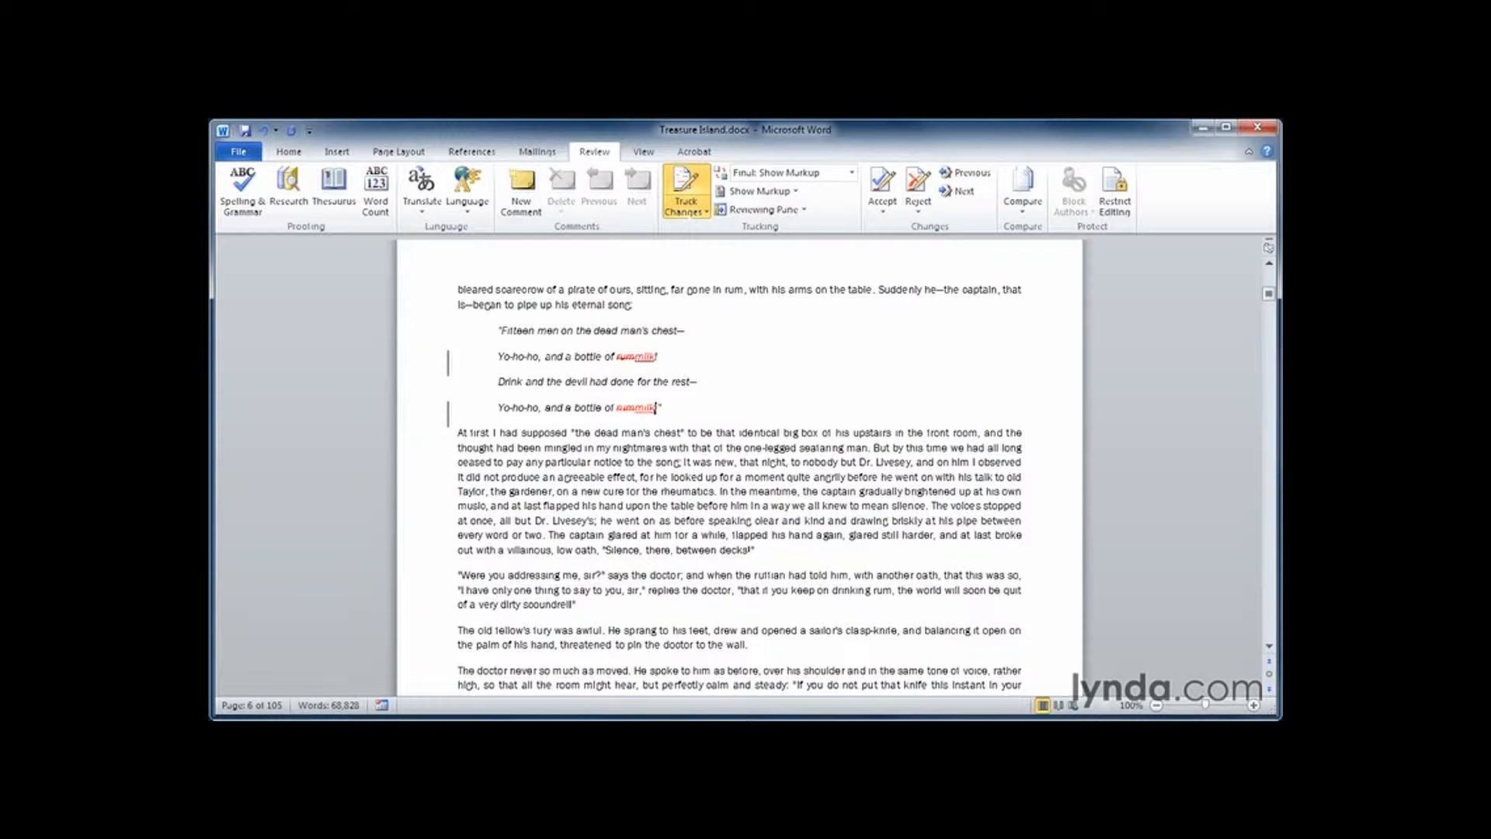
pyautogui.click(588, 333)
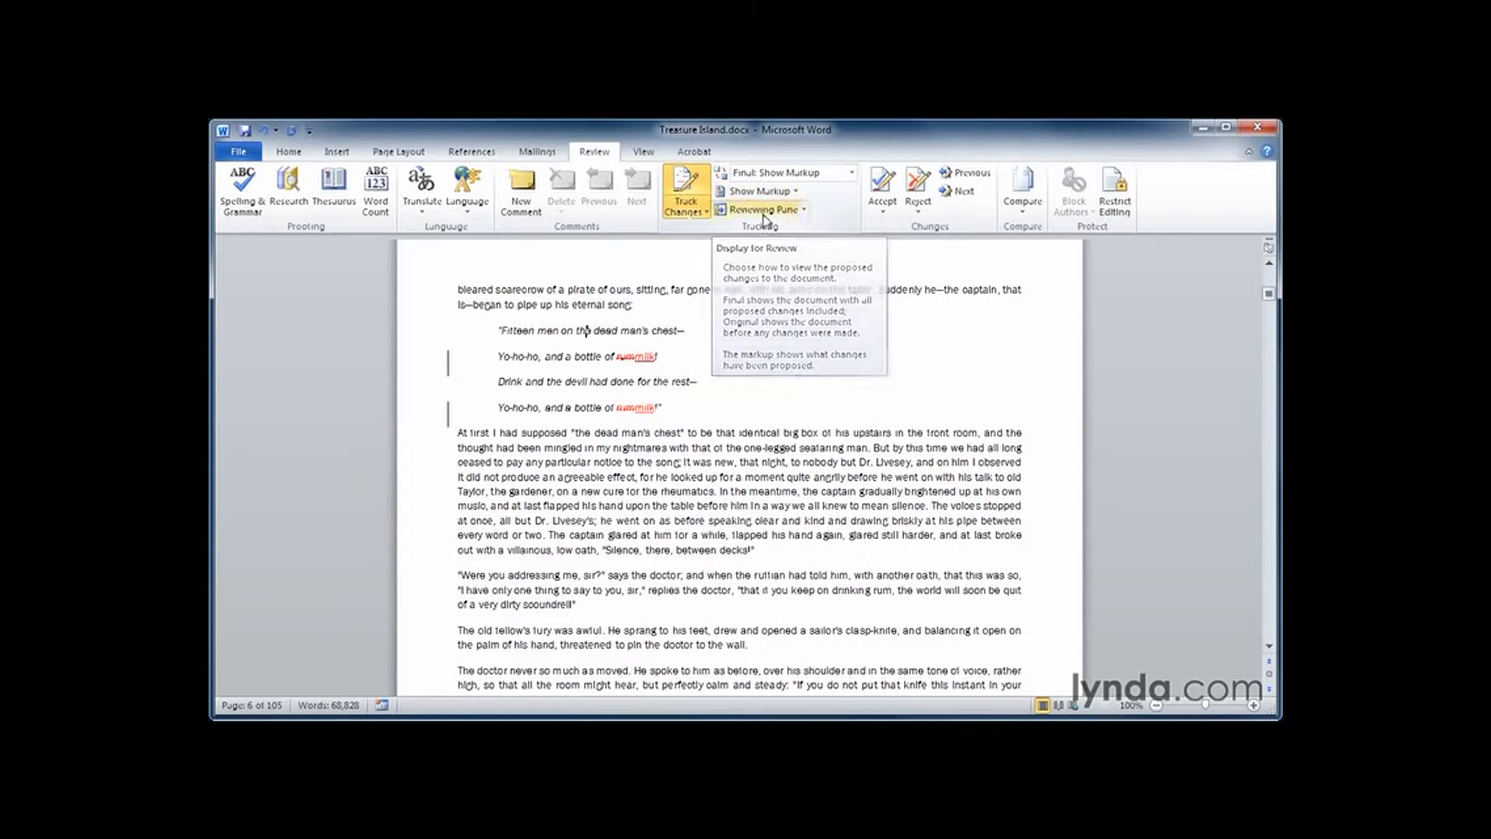
# Preview the edited song lines in the Final view, then return the review display to Final: Show Markup
pyautogui.click(852, 174)
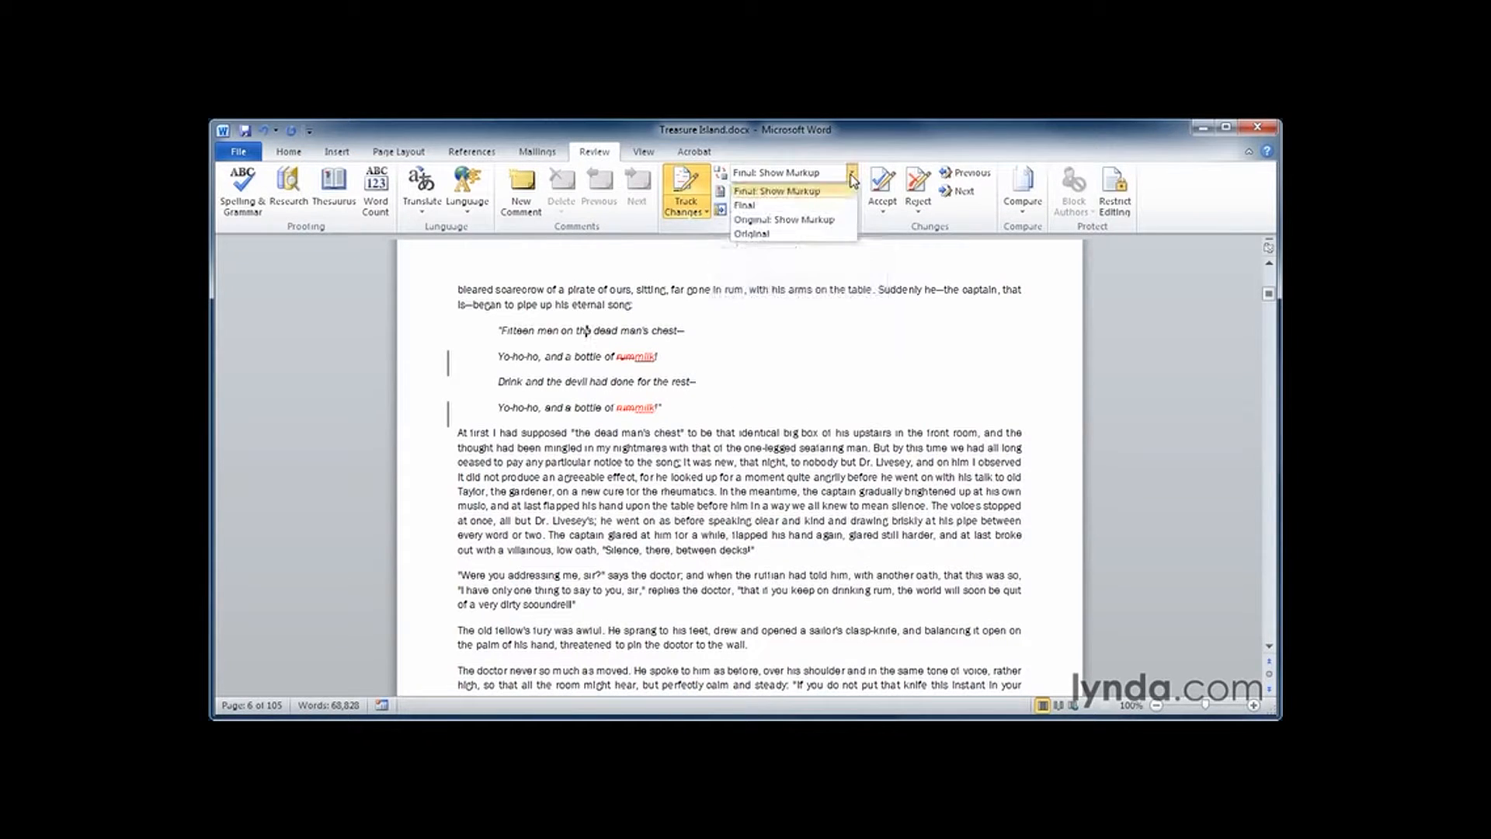
pyautogui.click(804, 206)
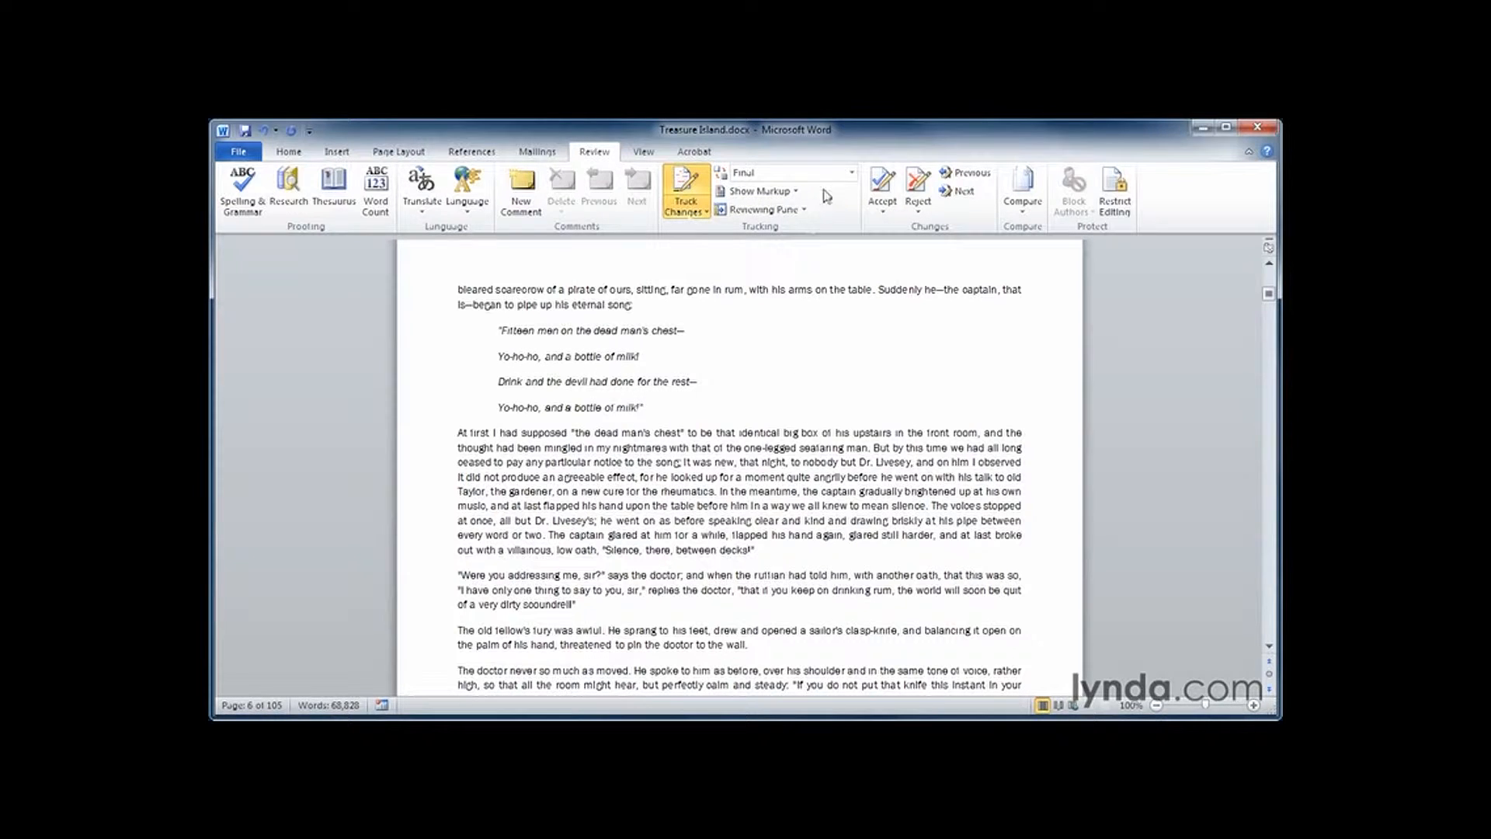
pyautogui.click(852, 172)
pyautogui.click(815, 195)
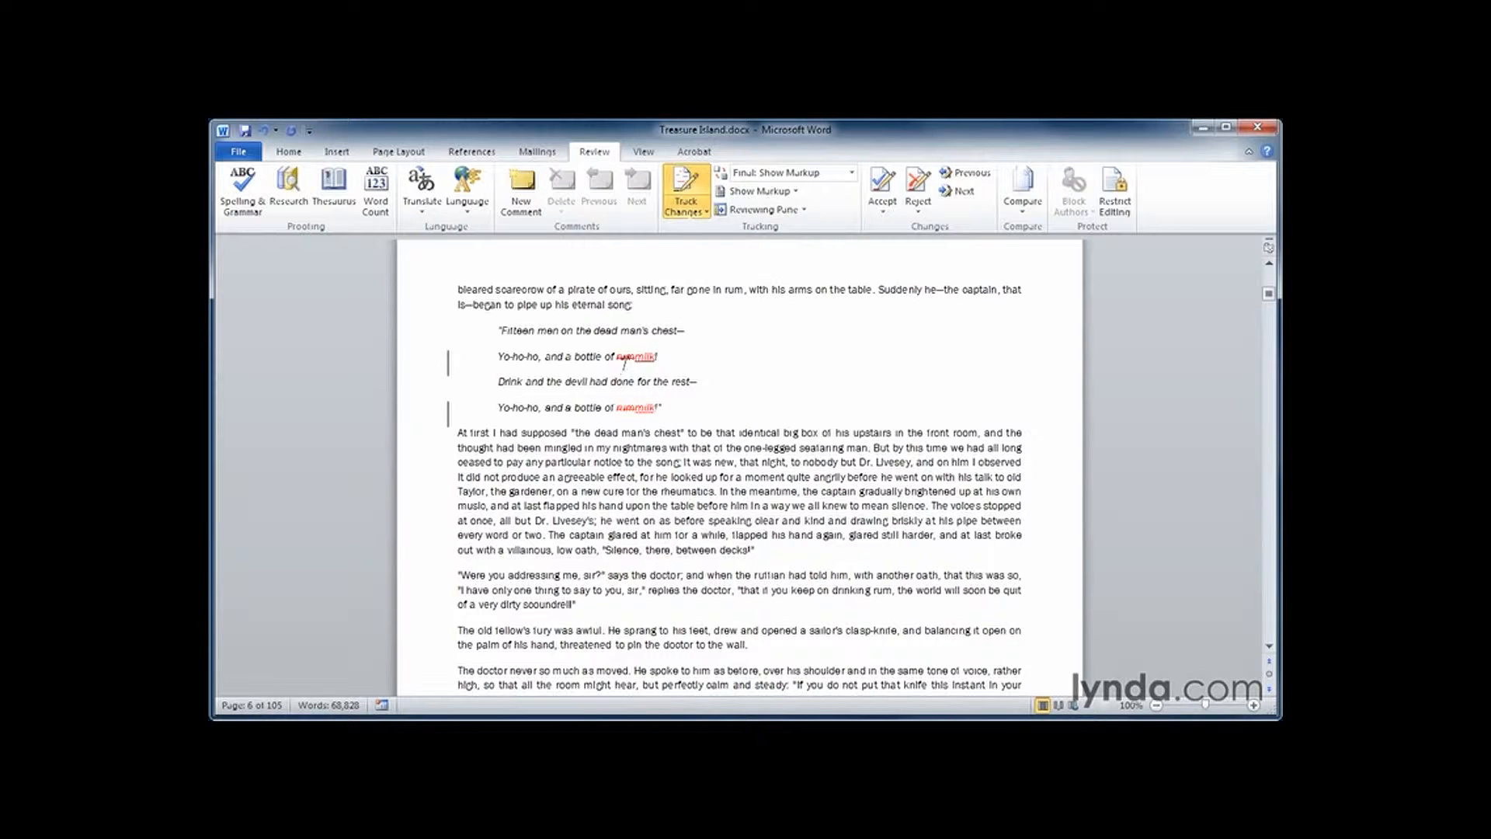
pyautogui.moveTo(644, 357)
pyautogui.scroll(-5, 739, 582)
pyautogui.scroll(5, 739, 582)
# Preview the unedited song lines in the Original view, then restore the Final: Show Markup display
pyautogui.click(852, 173)
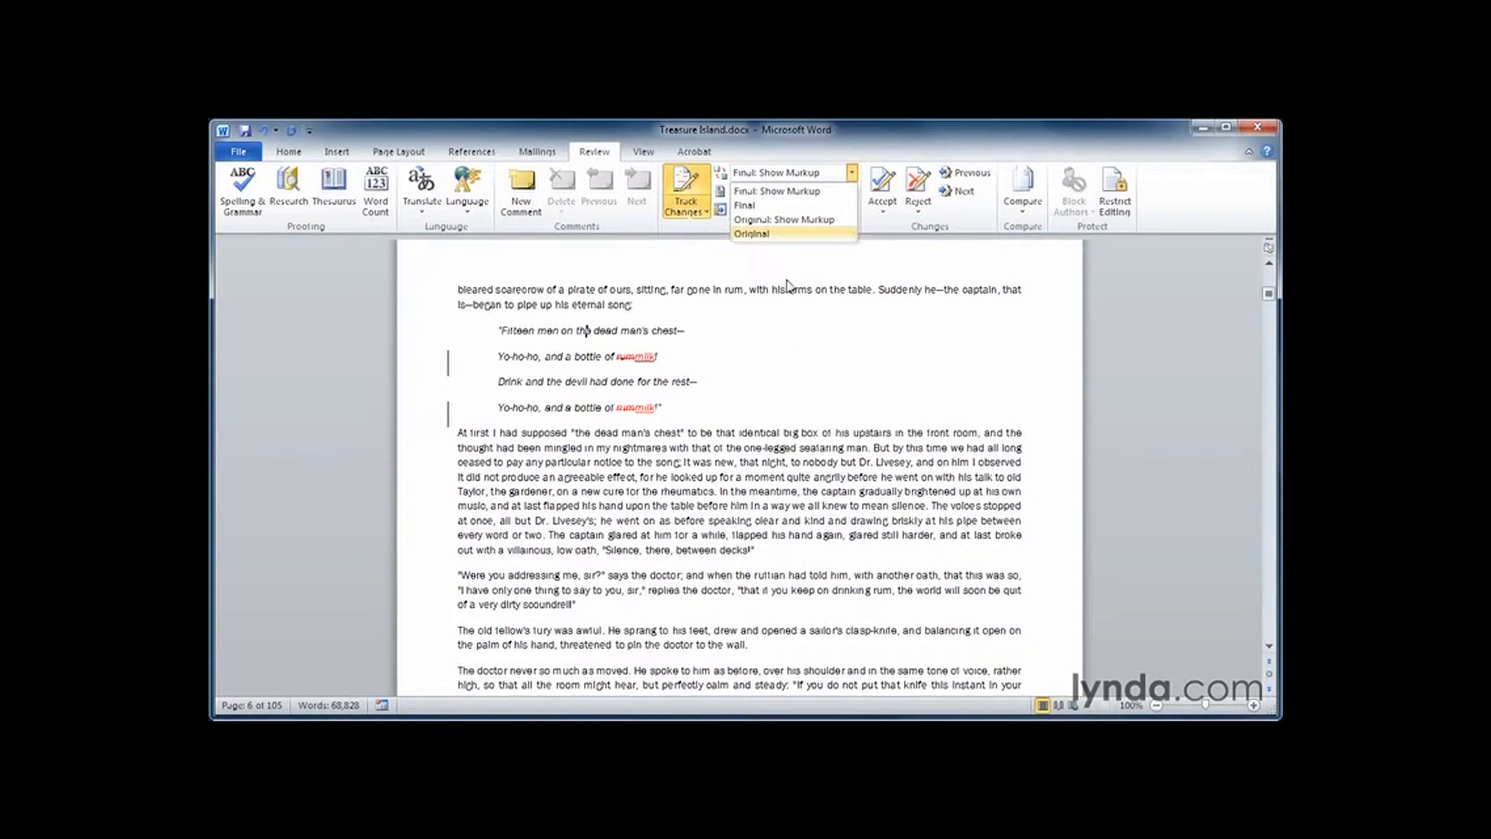
pyautogui.click(761, 234)
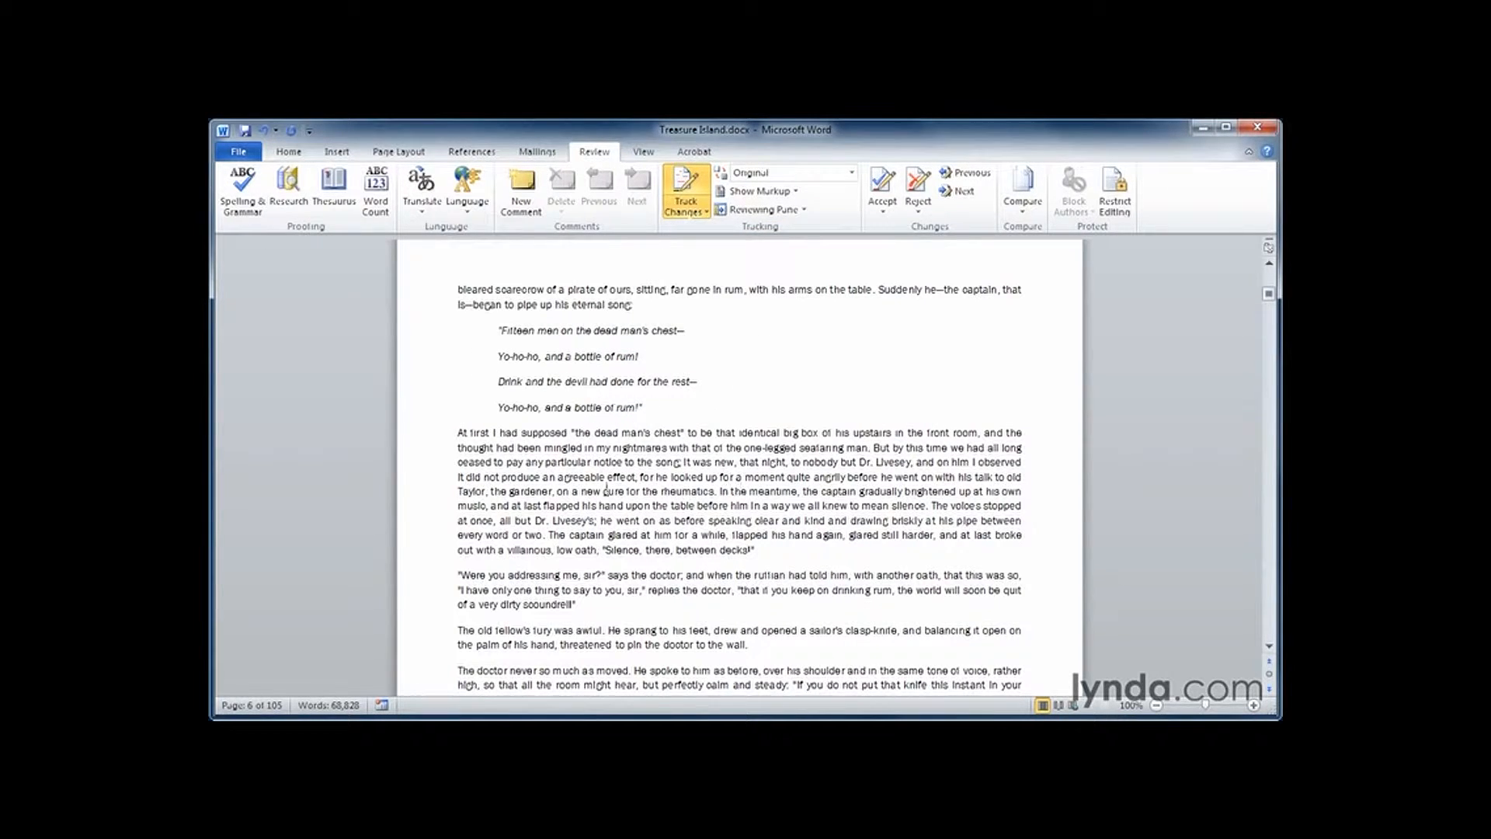
pyautogui.click(852, 172)
pyautogui.click(825, 192)
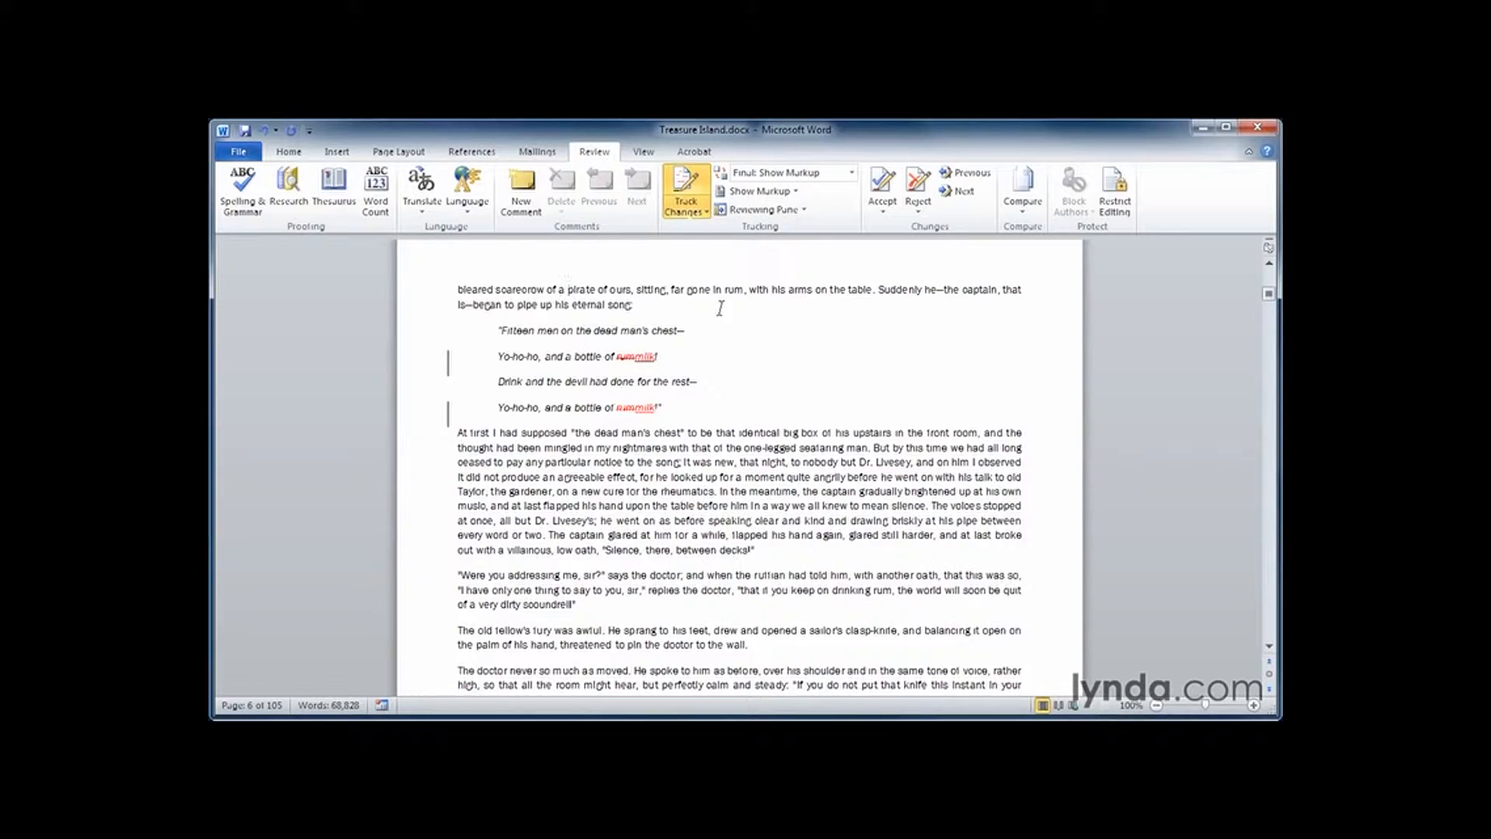
# Place the cursor at the Part One heading and go to the next tracked change from there
pyautogui.scroll(15, 720, 308)
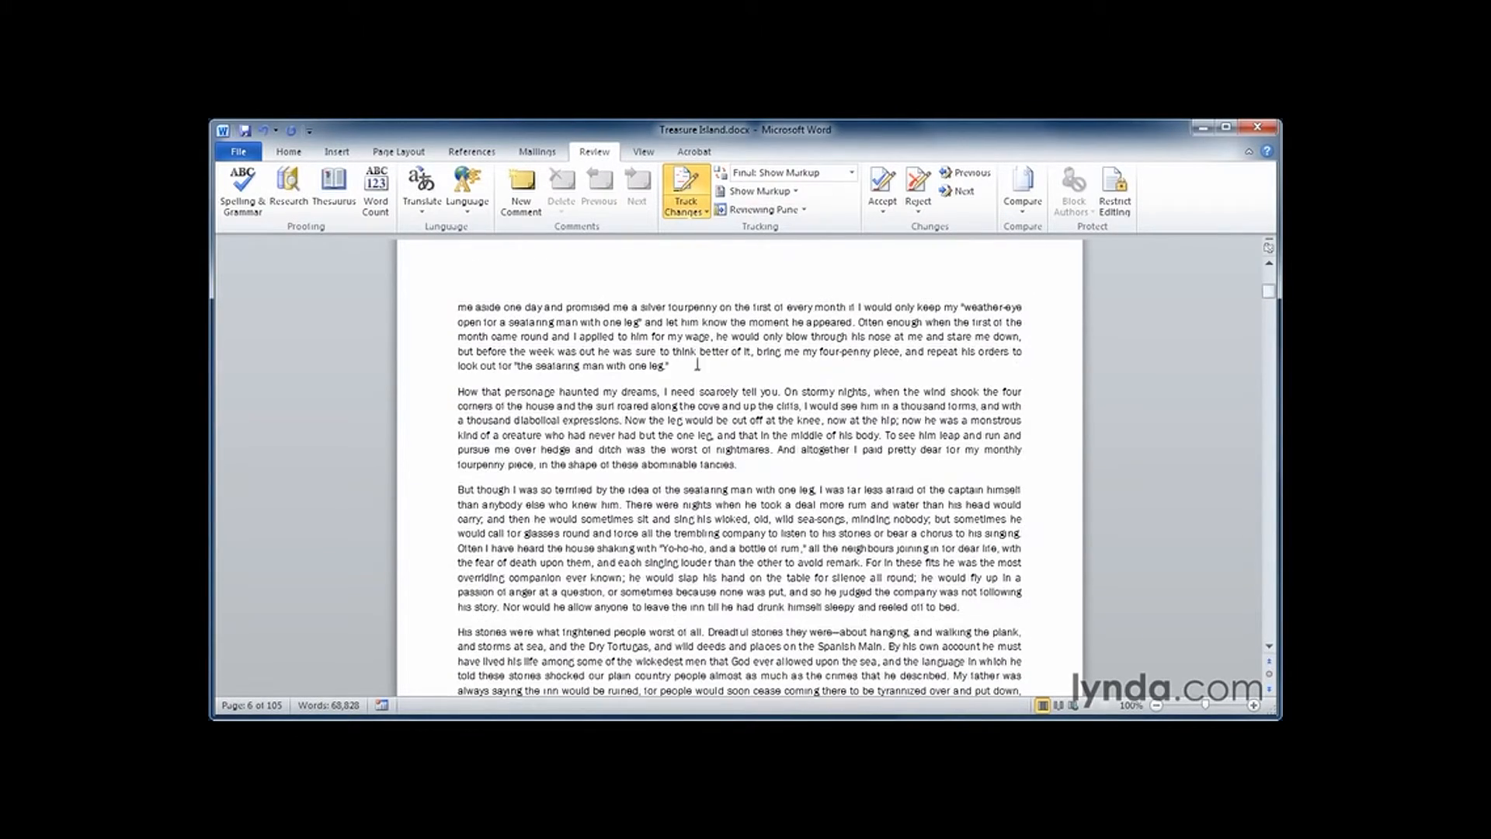
pyautogui.scroll(20, 696, 364)
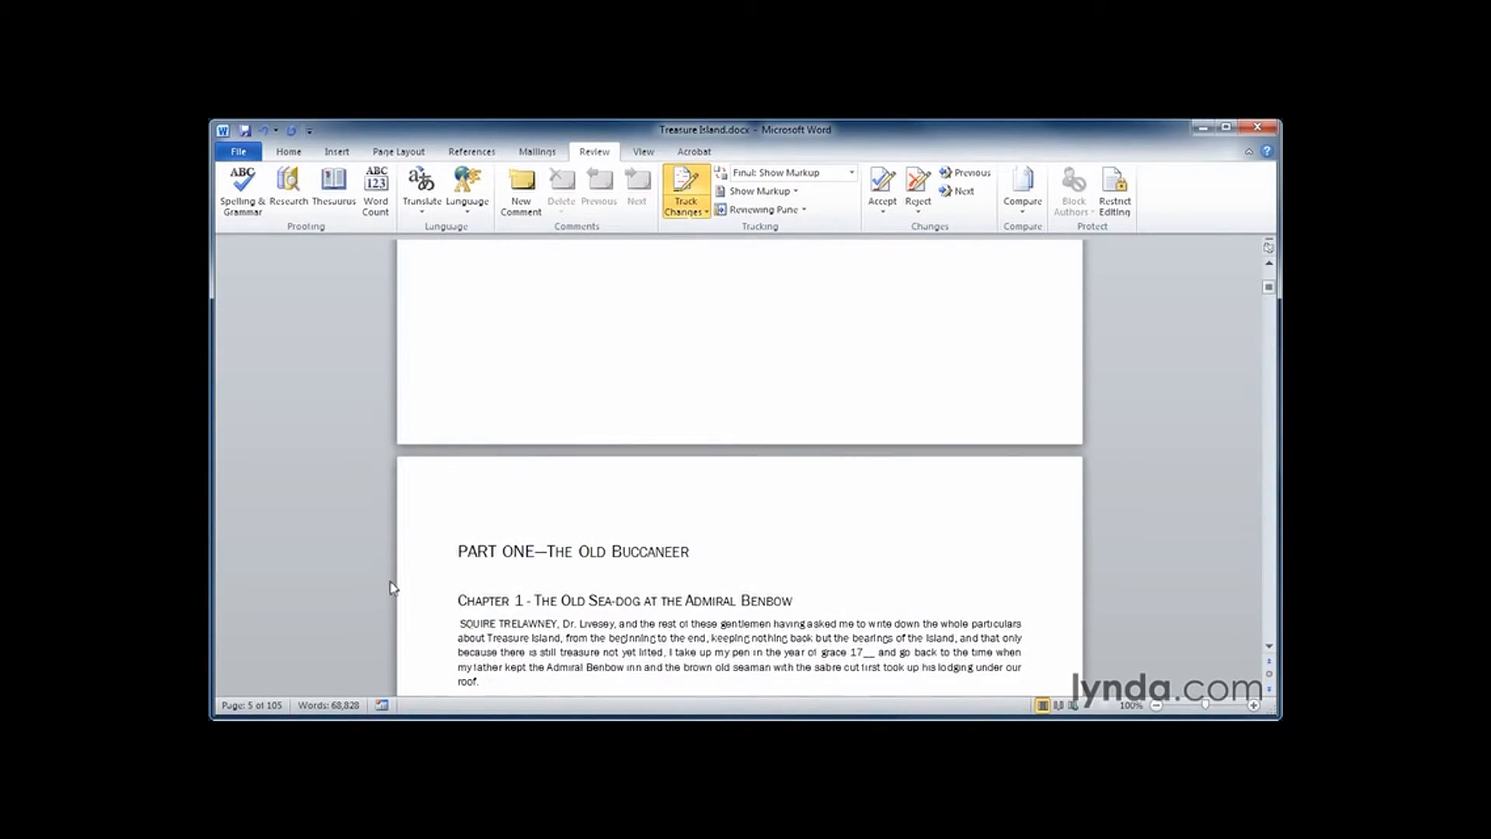
pyautogui.click(460, 547)
pyautogui.click(961, 204)
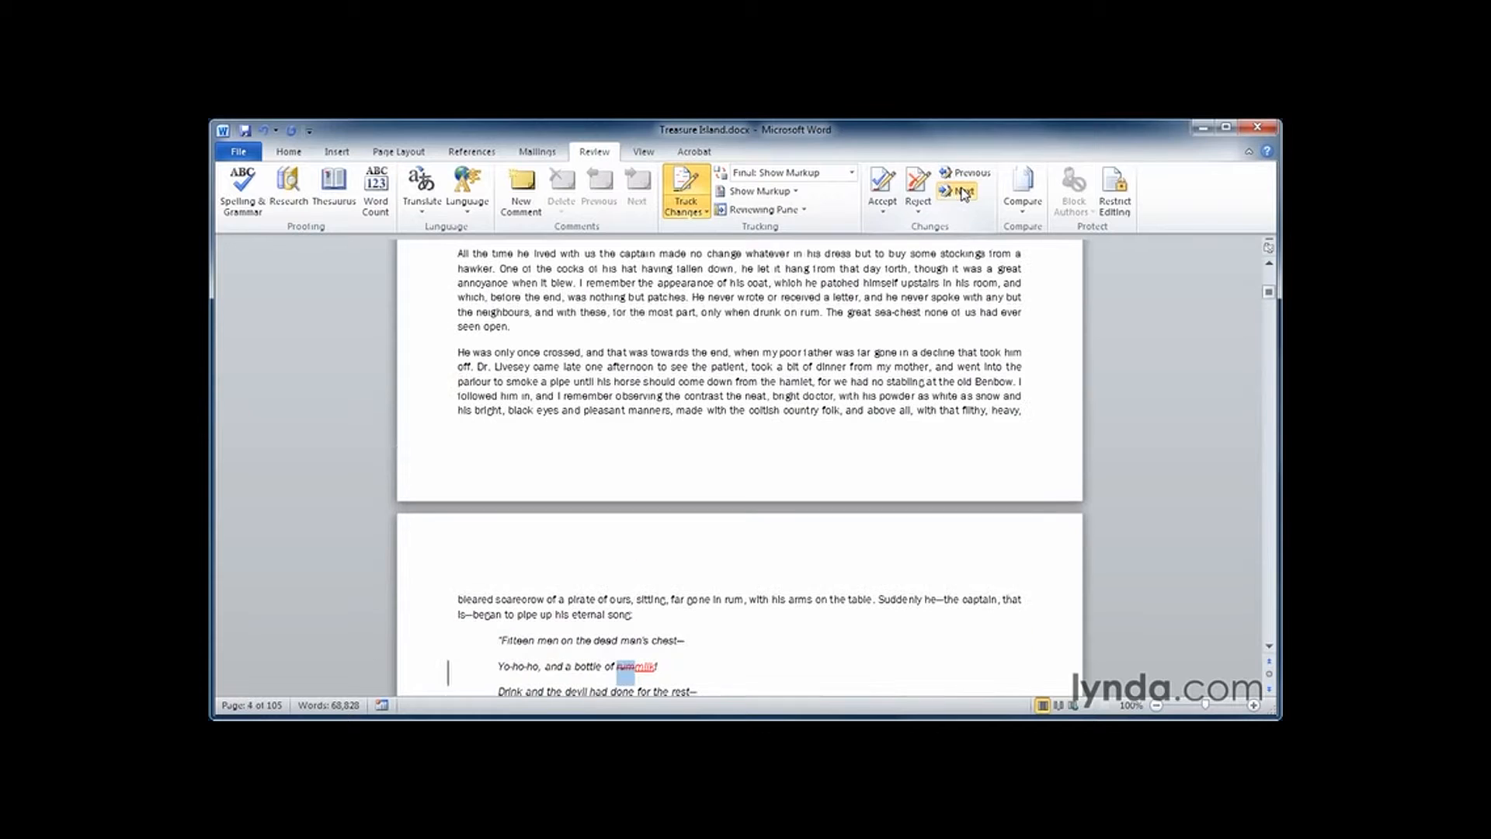
pyautogui.scroll(-2, 792, 606)
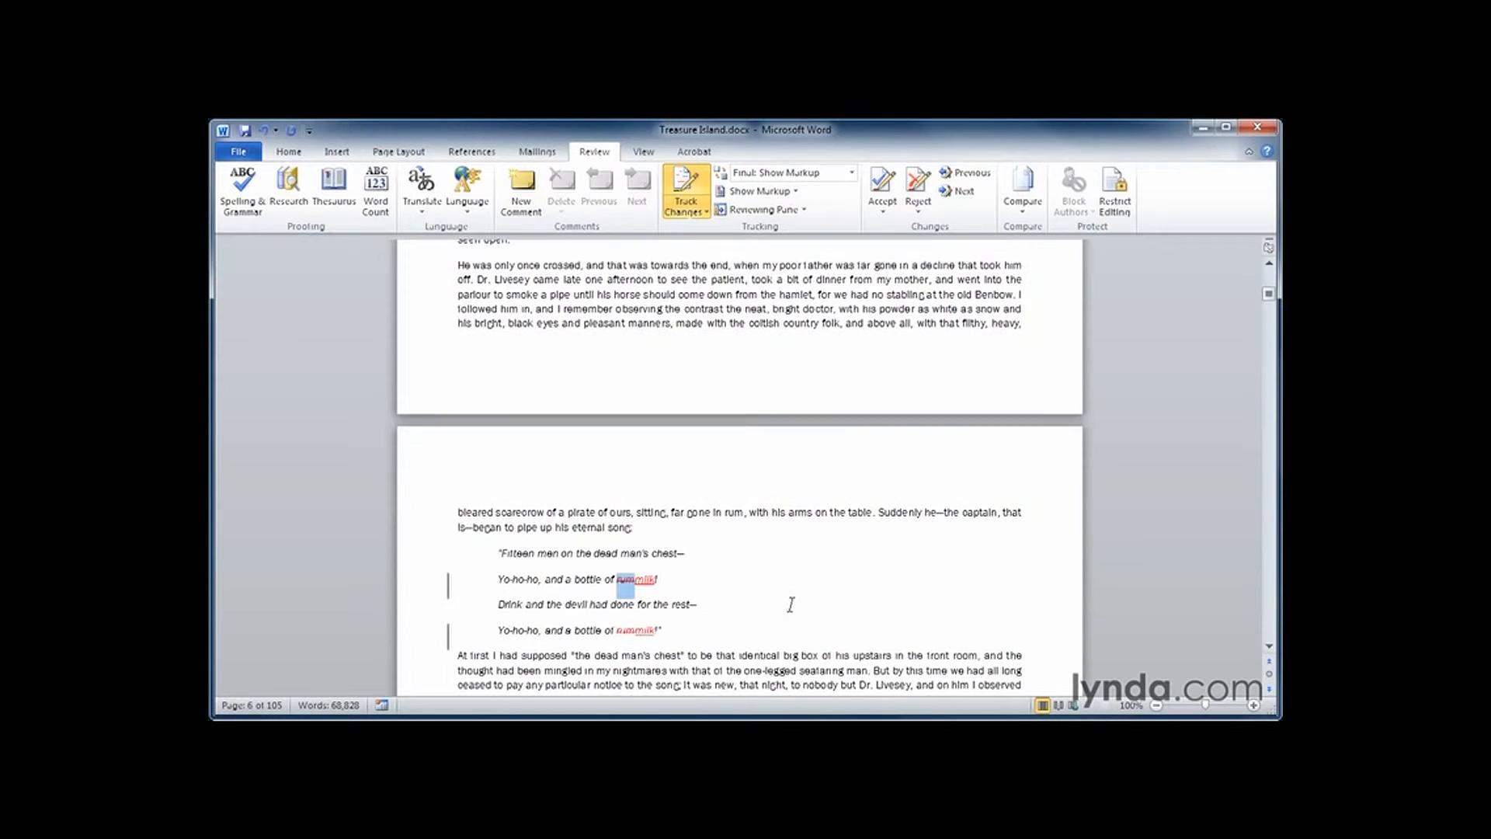
pyautogui.scroll(-2, 790, 604)
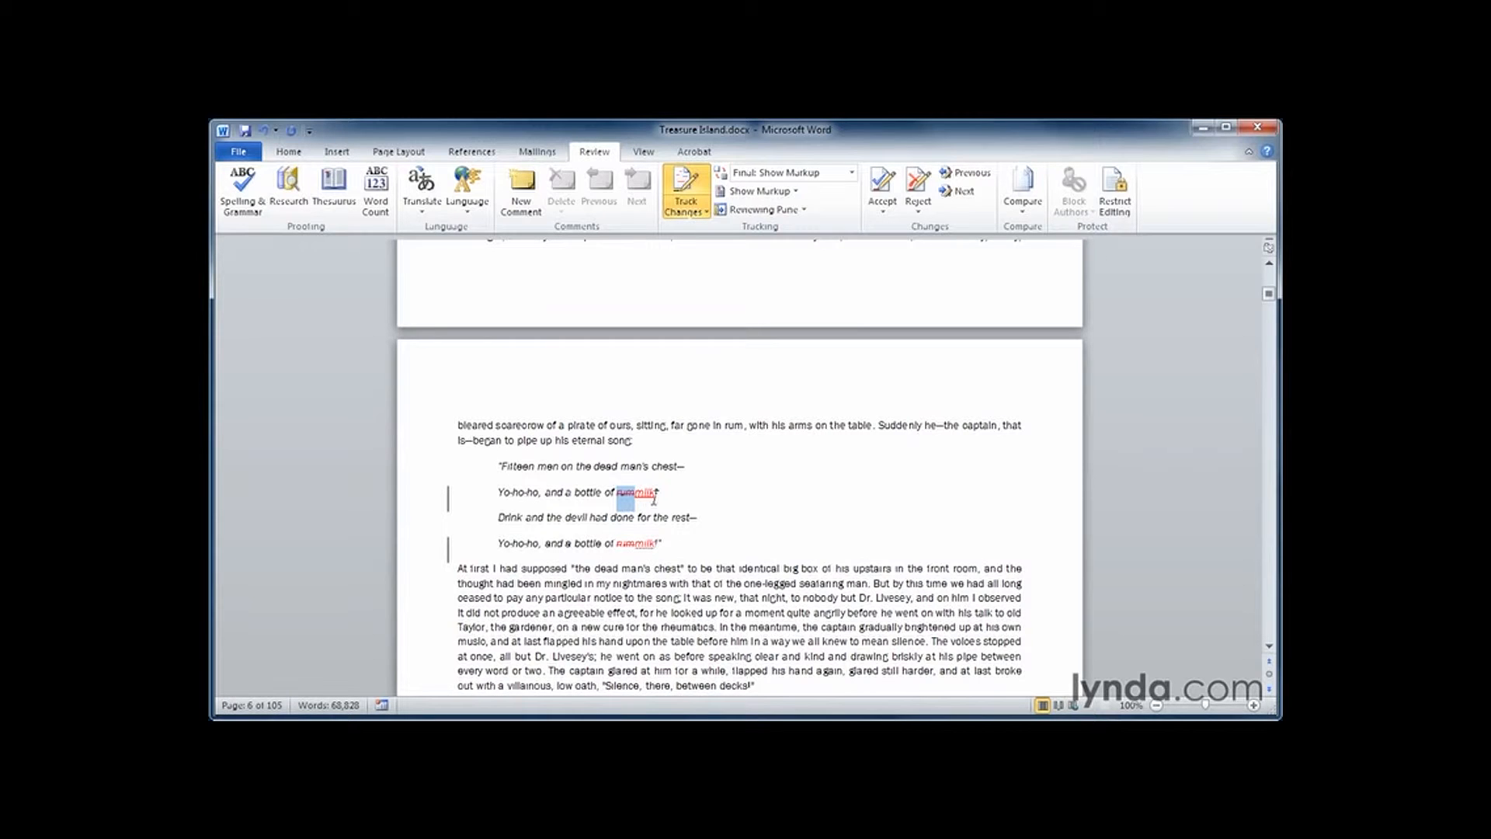
pyautogui.moveTo(640, 500)
# Accept the tracked "rum" deletions and "milk" insertions one by one in both song lines
pyautogui.click(872, 182)
pyautogui.click(734, 509)
pyautogui.click(876, 201)
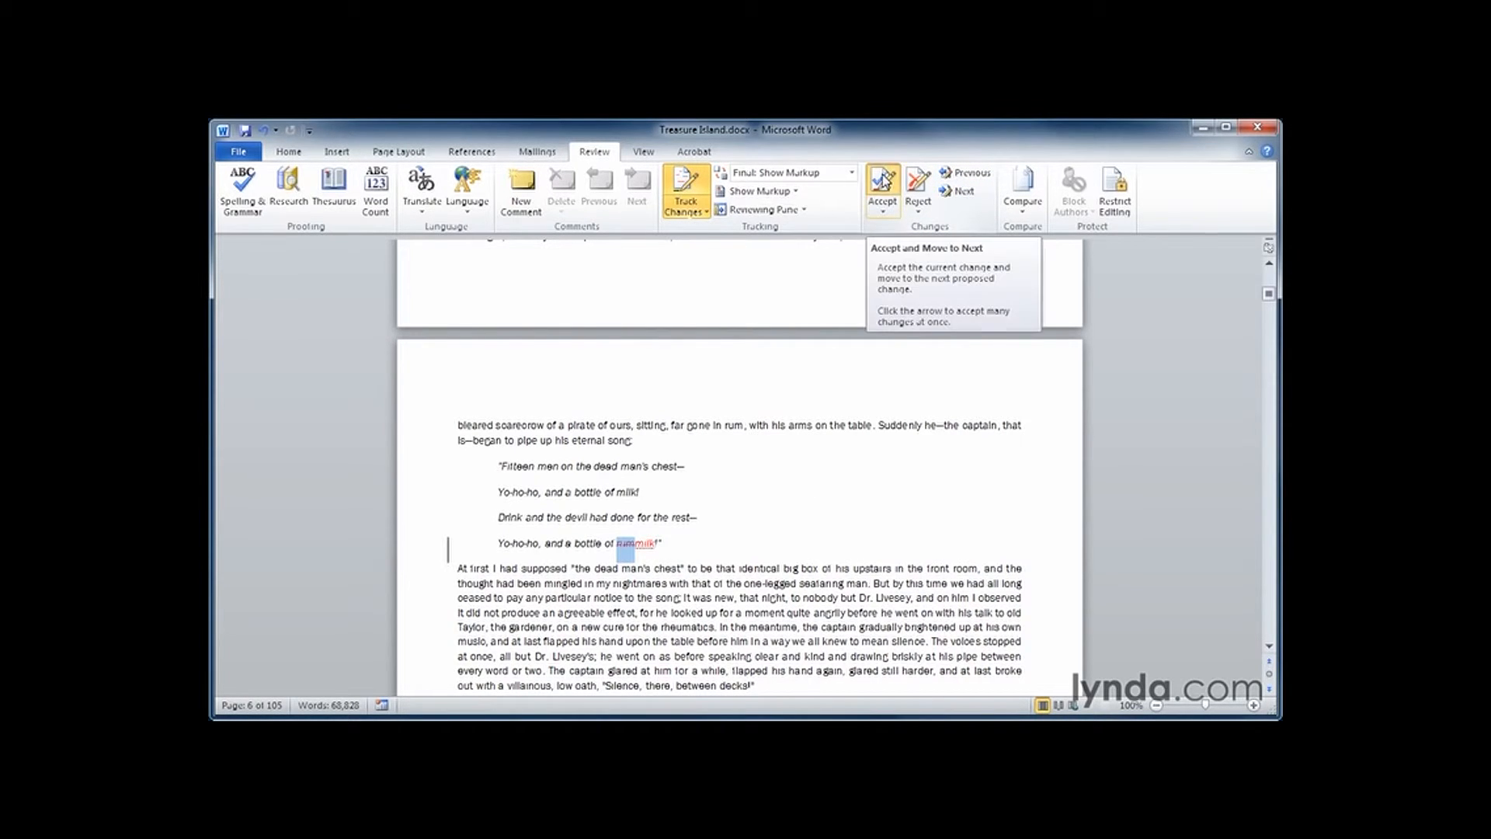
pyautogui.click(881, 181)
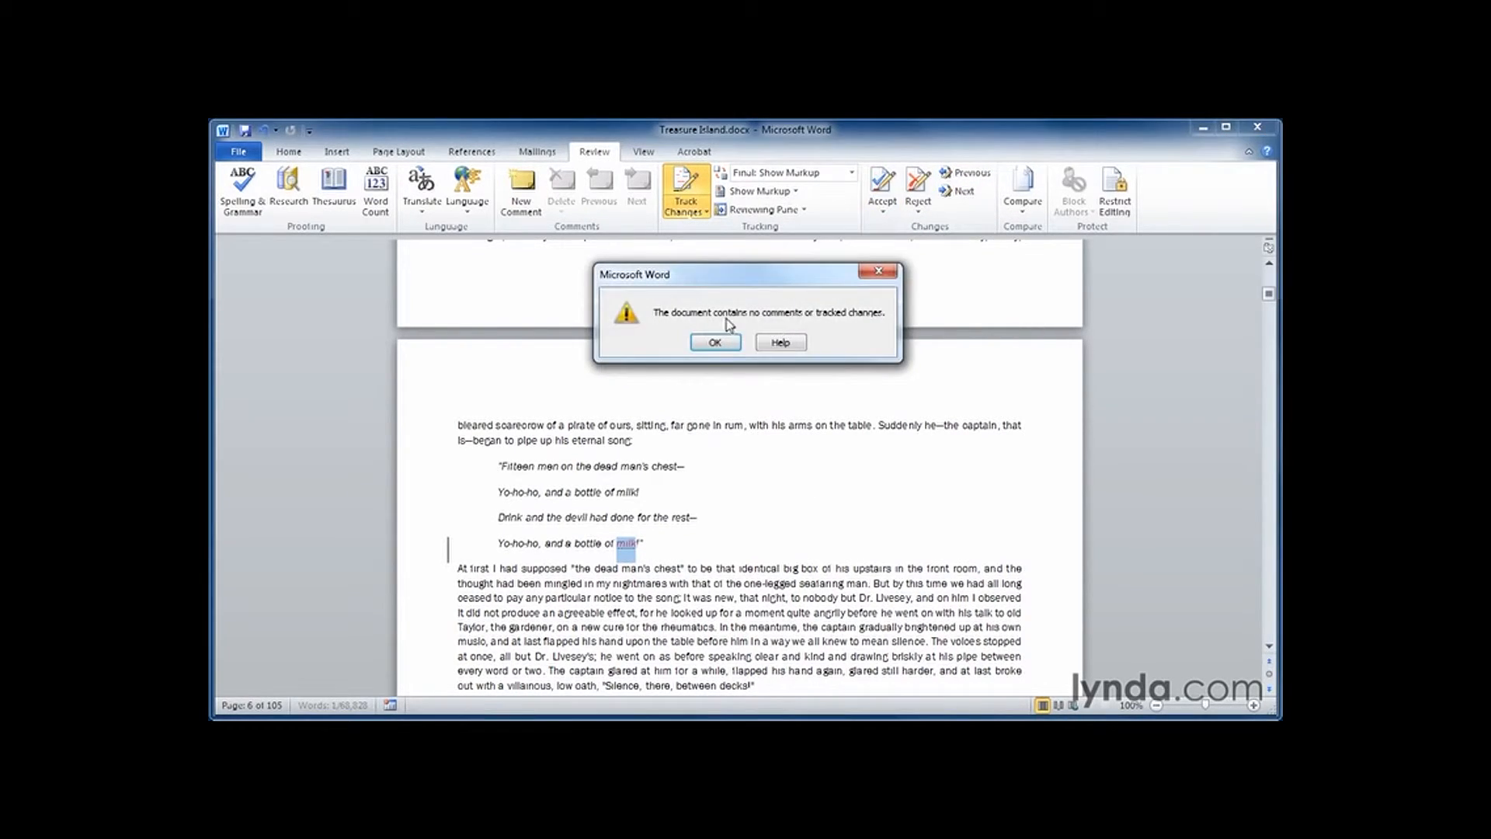
pyautogui.click(714, 342)
pyautogui.click(736, 641)
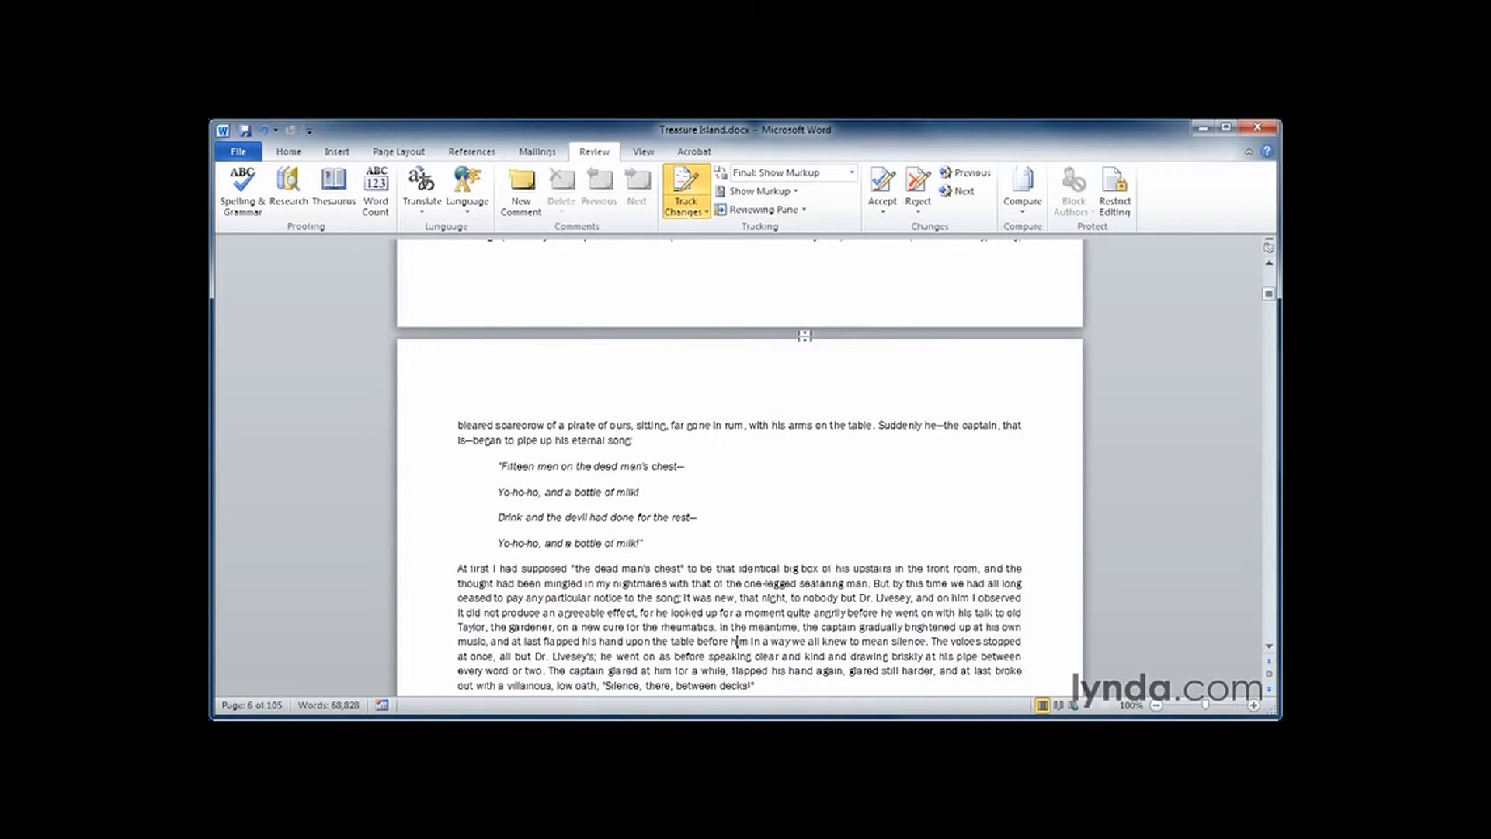
# Undo the four acceptances to restore the tracked changes in both song lines
pyautogui.click(264, 132)
pyautogui.click(264, 131)
pyautogui.click(264, 132)
pyautogui.click(264, 132)
pyautogui.click(687, 426)
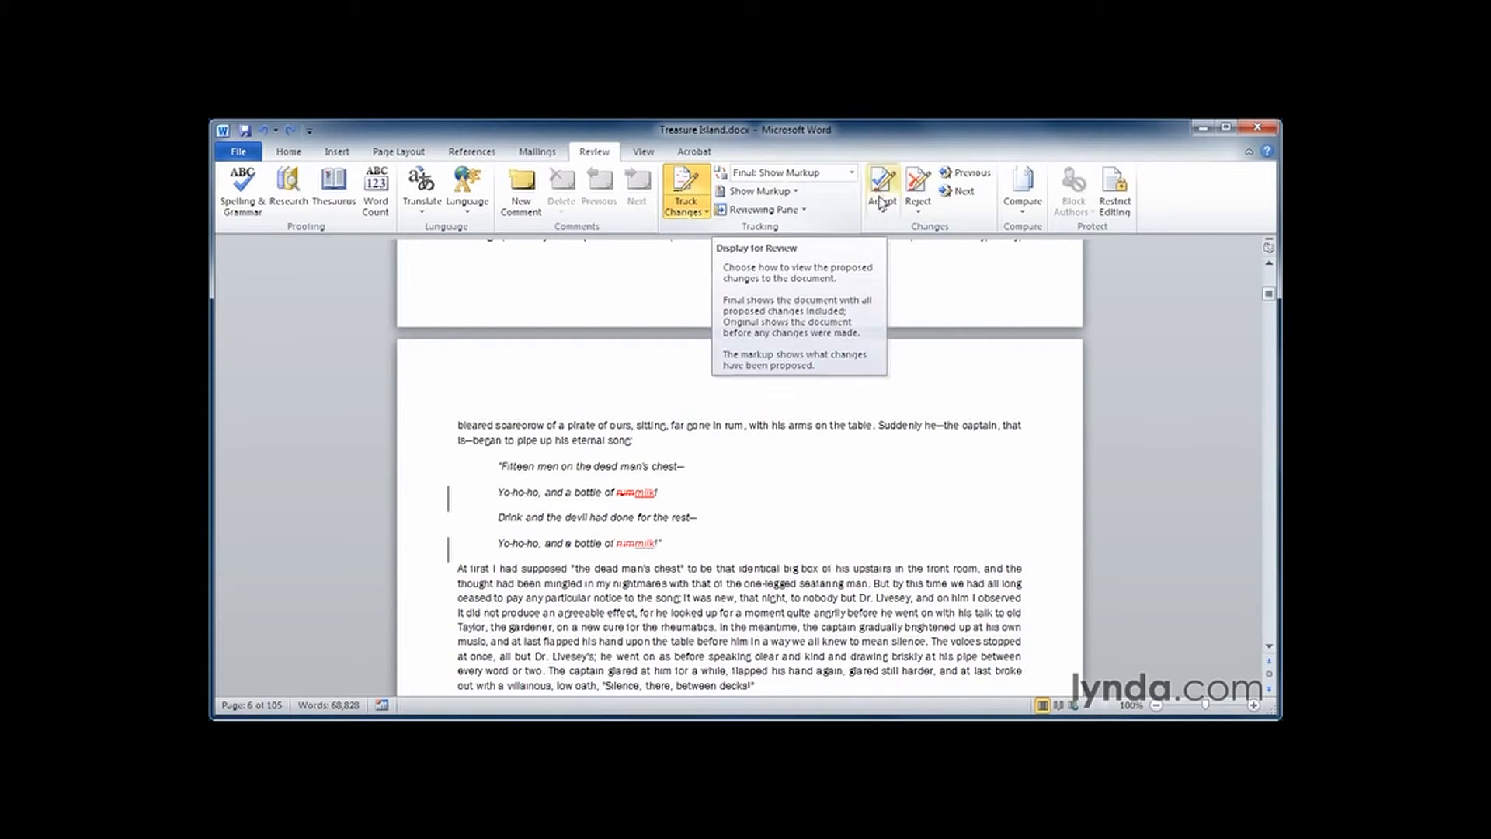
# Examine the list of deletions and insertions in the Reviewing Pane, check the song's second "rum" deletion, and close the pane
pyautogui.click(758, 211)
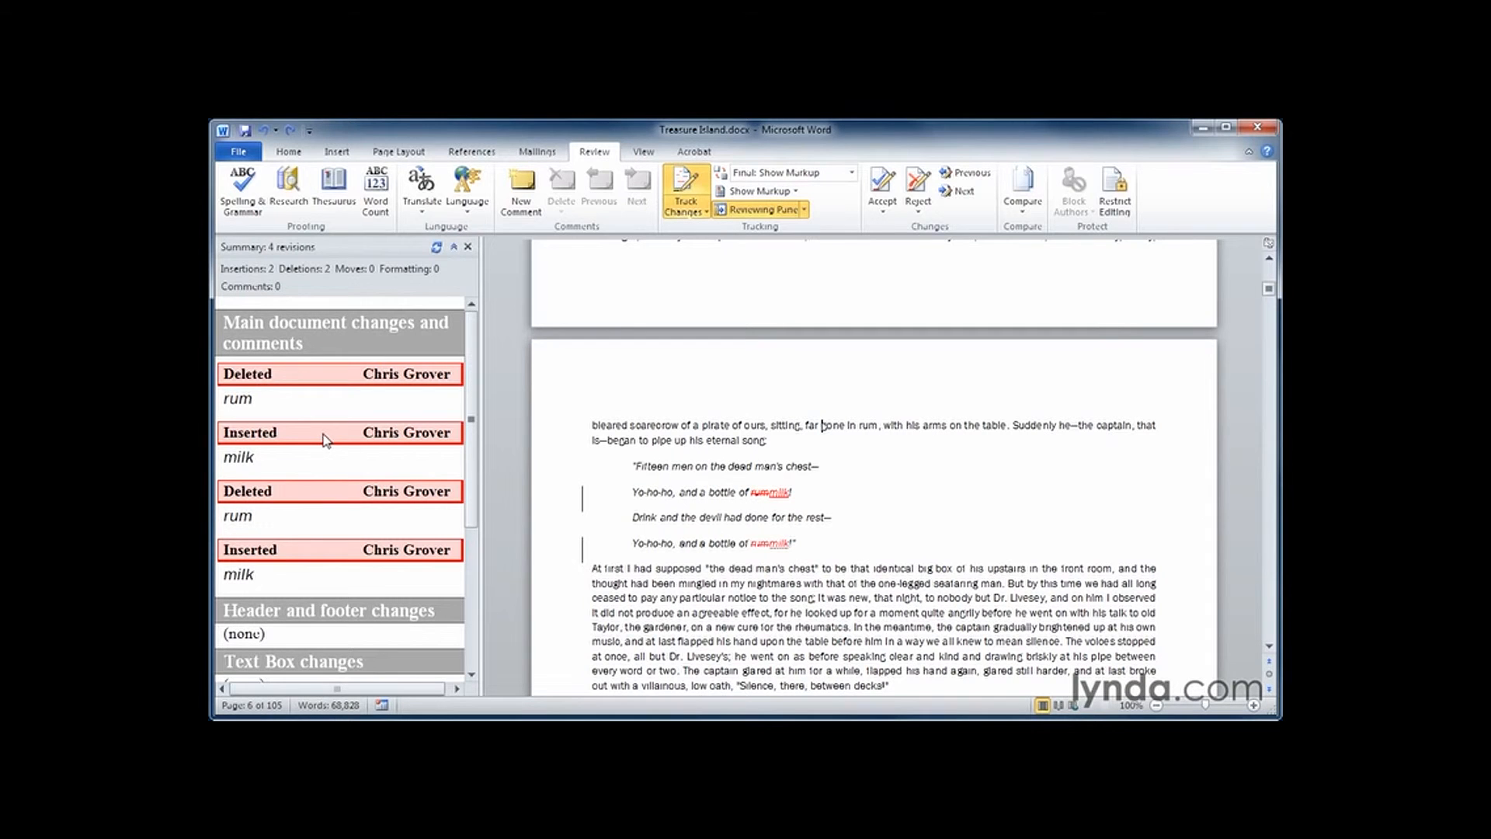
pyautogui.click(298, 519)
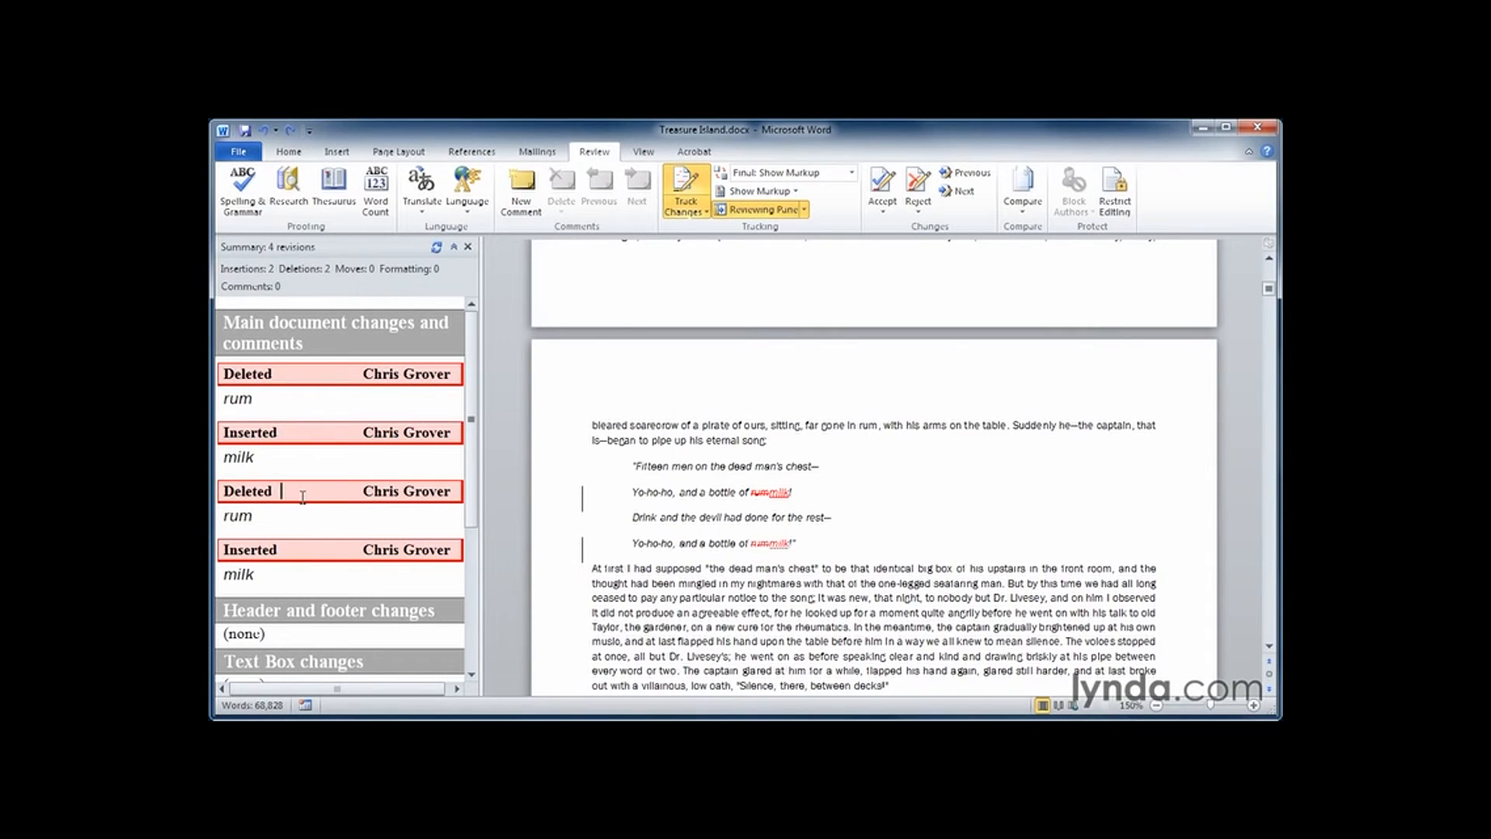
pyautogui.click(309, 498)
pyautogui.scroll(2, 790, 515)
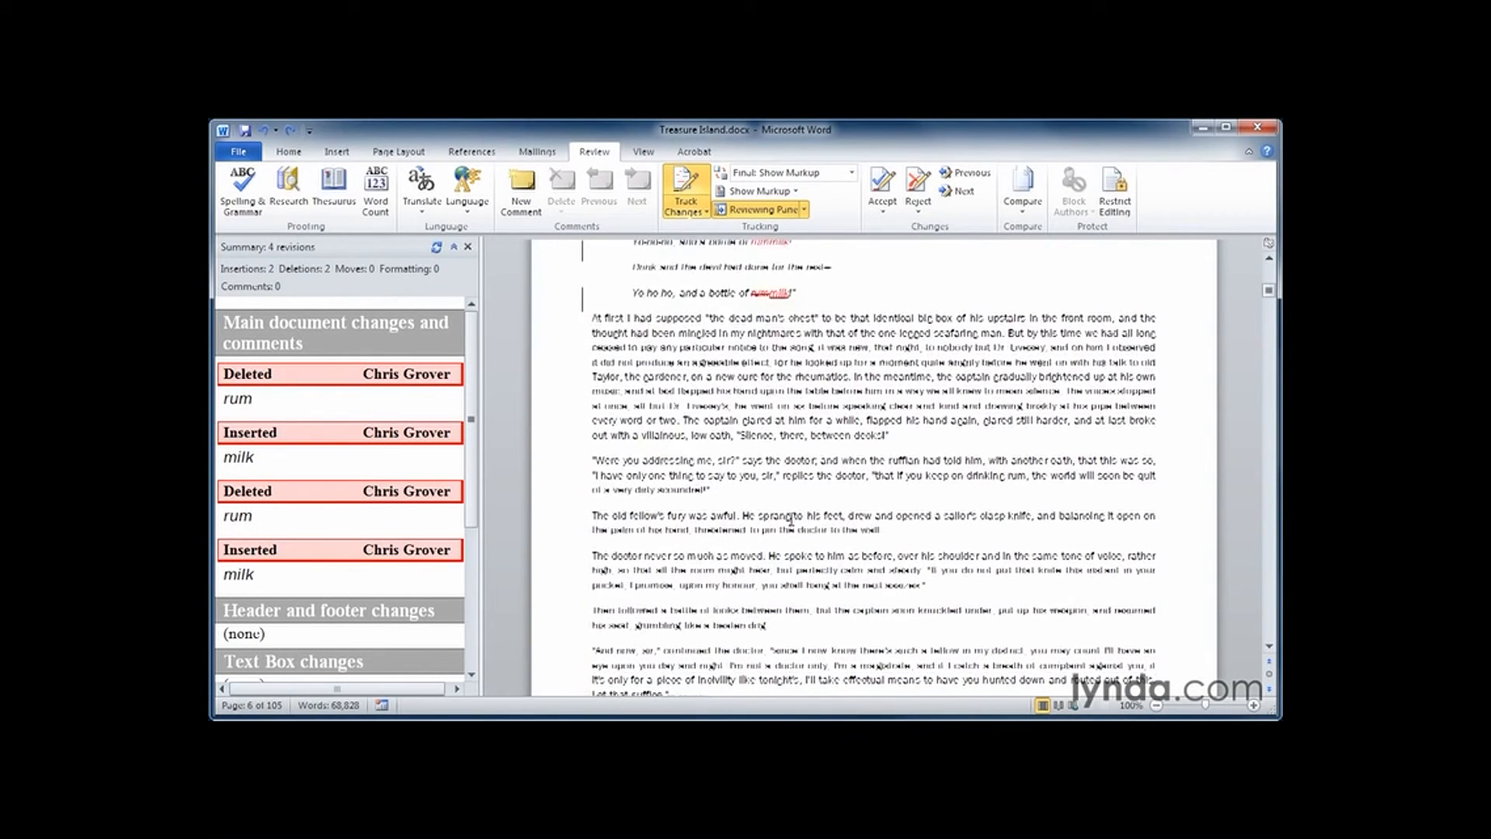
pyautogui.click(467, 246)
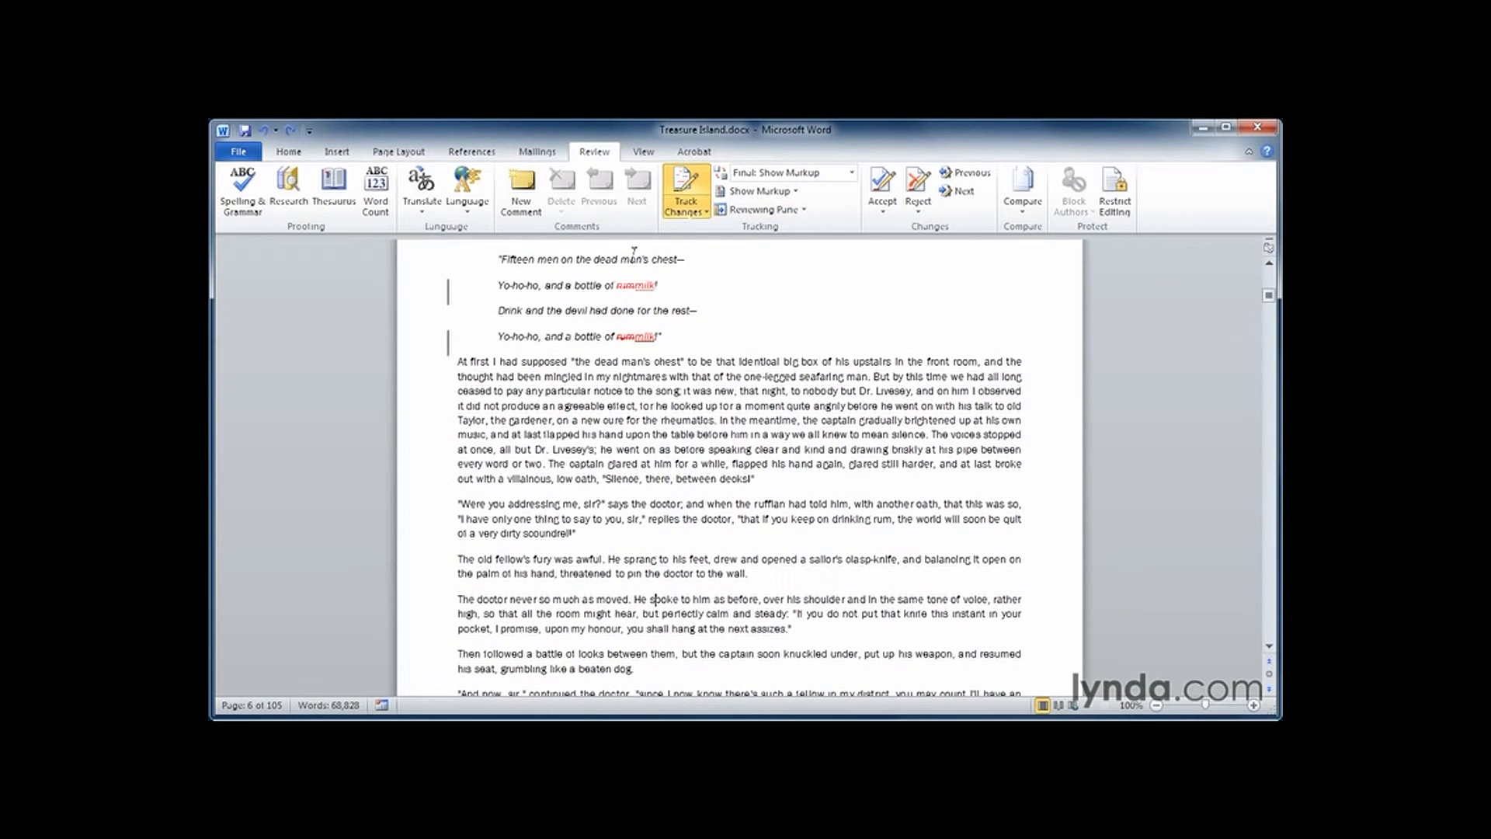